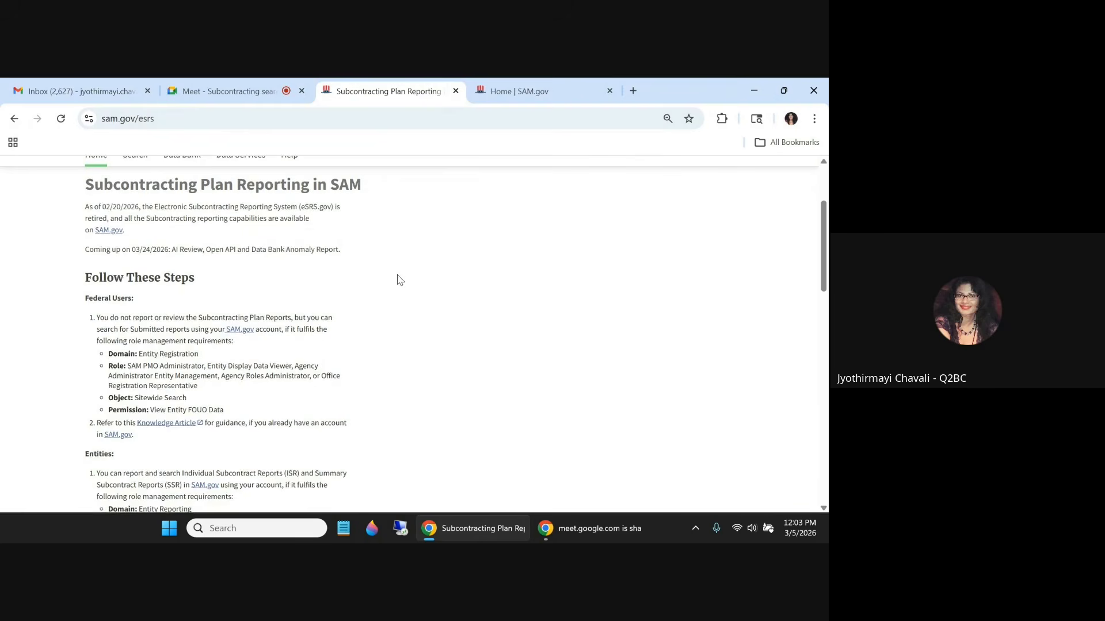
# - Read the Subcontracting Plan Reporting instructions for federal users and entities, including required roles and the changes to reporting processes
pyautogui.scroll(-1, 397, 280)
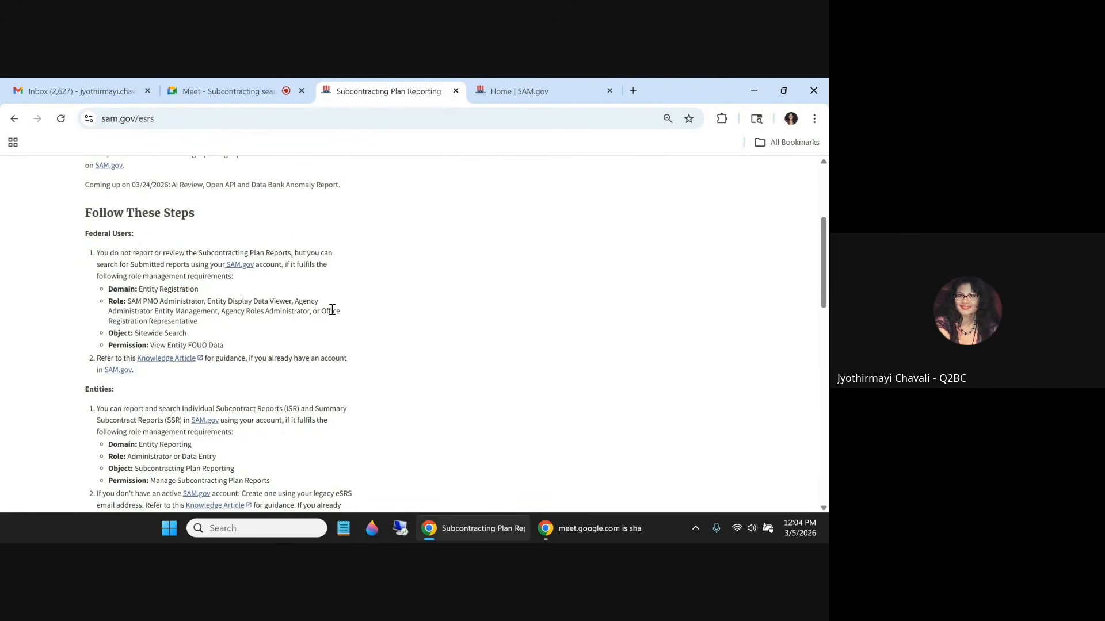
pyautogui.scroll(-1, 351, 300)
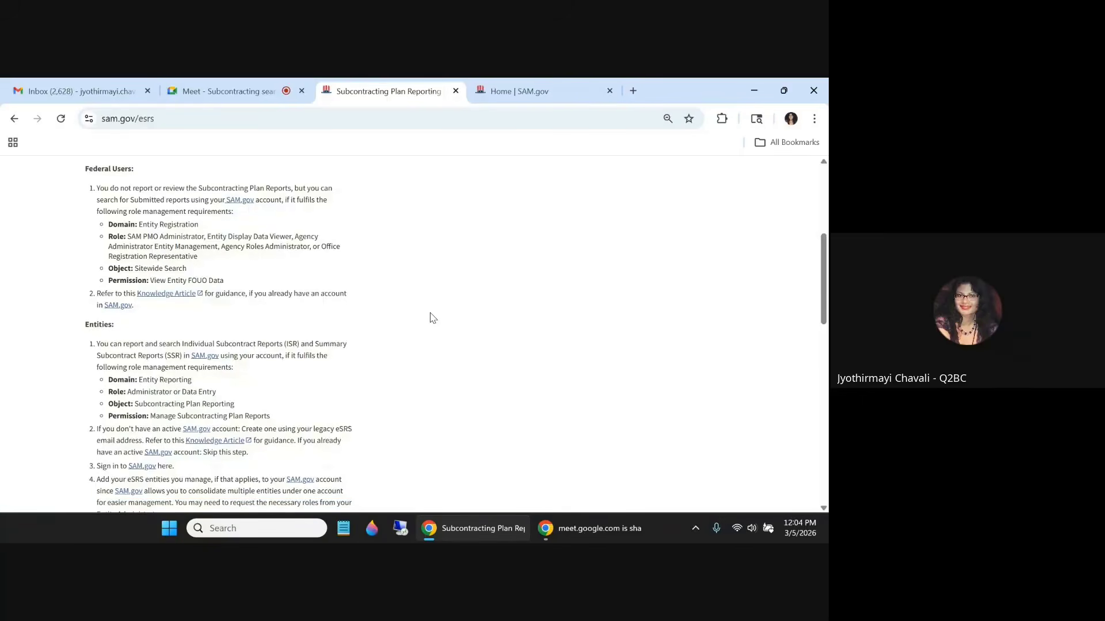
pyautogui.scroll(-1, 428, 318)
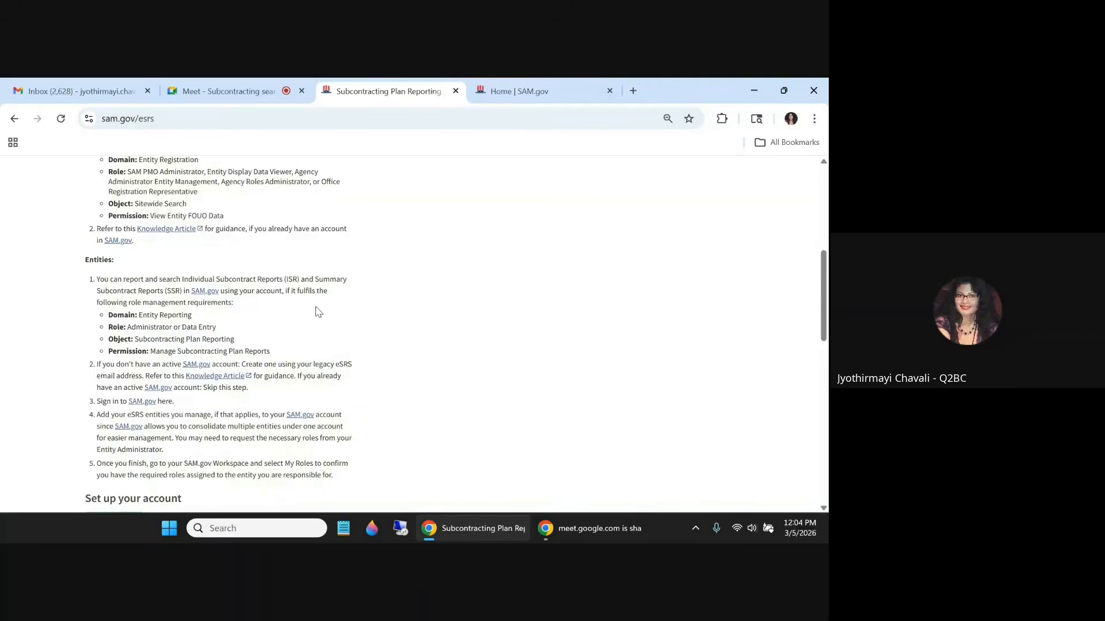
pyautogui.scroll(-1, 316, 310)
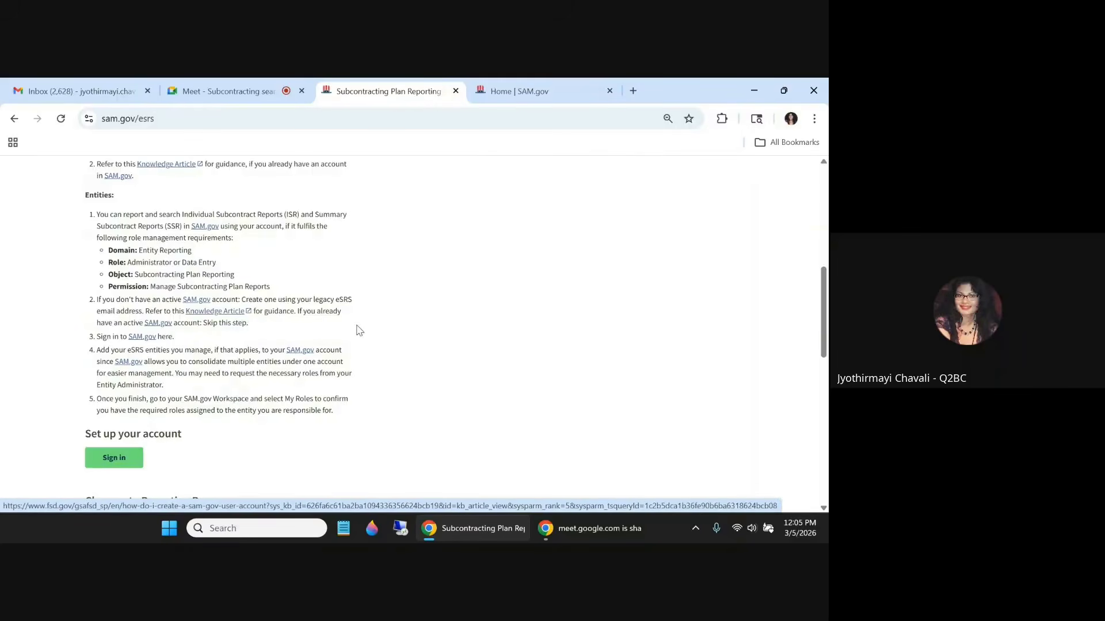
pyautogui.scroll(-1, 413, 338)
pyautogui.scroll(-4, 411, 337)
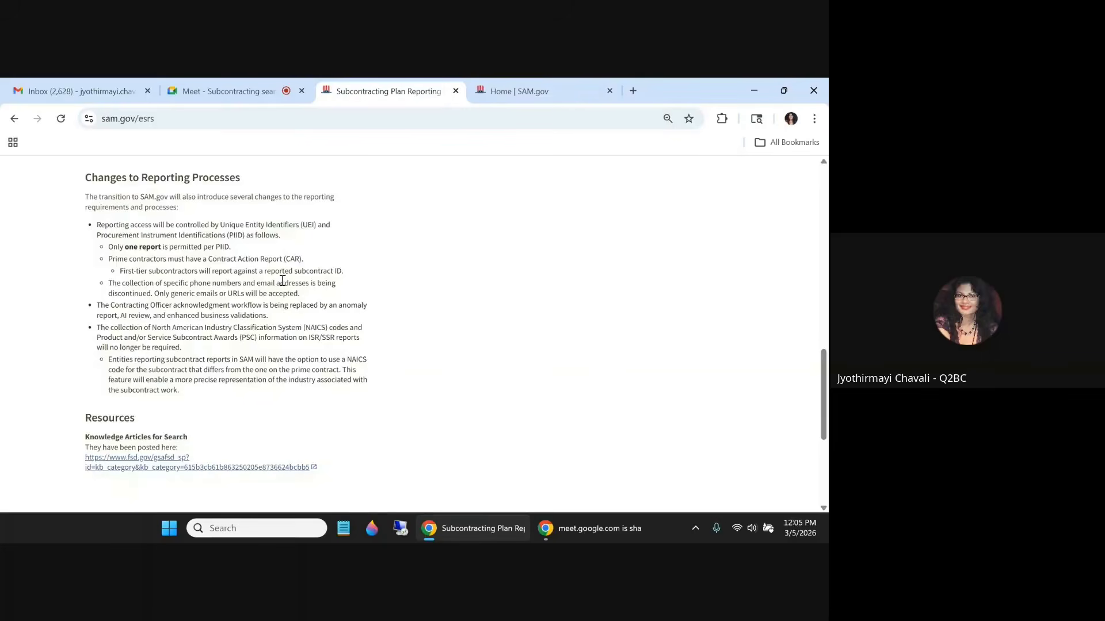
# - Open the knowledge articles for search linked under Resources and look through the Subcontracting Plan Reports article list
pyautogui.scroll(-2, 282, 282)
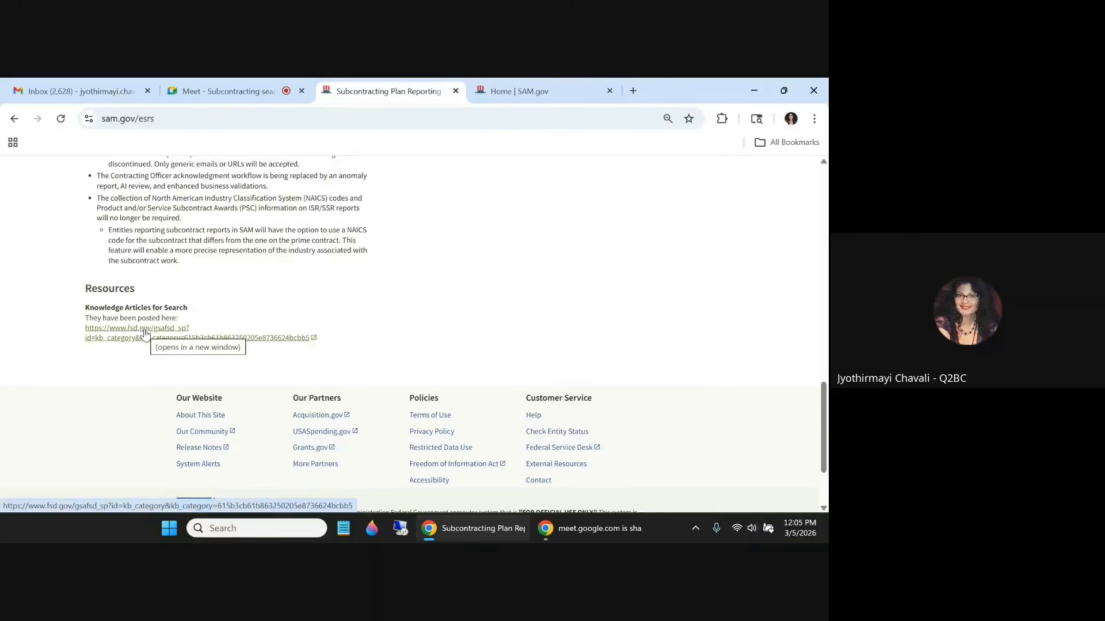
pyautogui.click(145, 334)
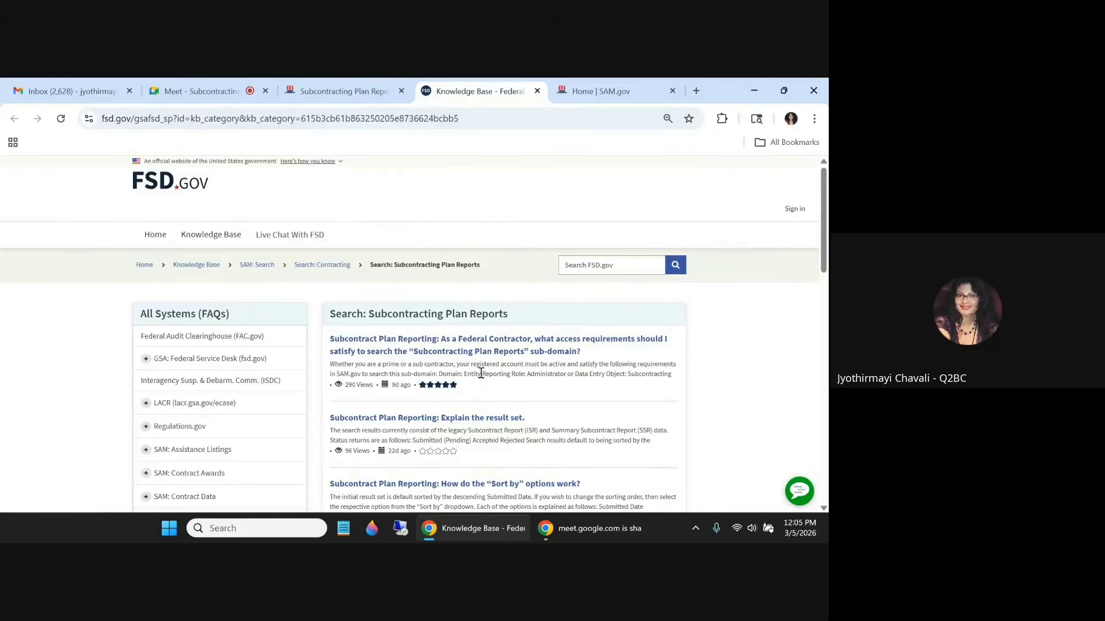
pyautogui.scroll(-3, 481, 318)
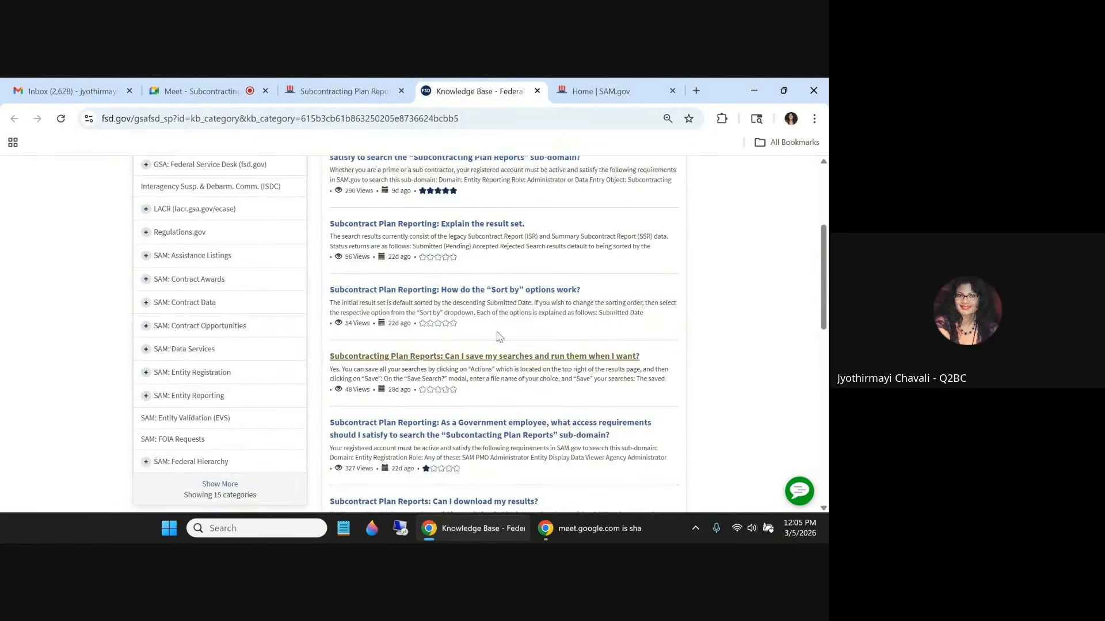
# - Return to the SAM.gov home page, open its site search and limit the search to the Contracting domain
pyautogui.click(573, 94)
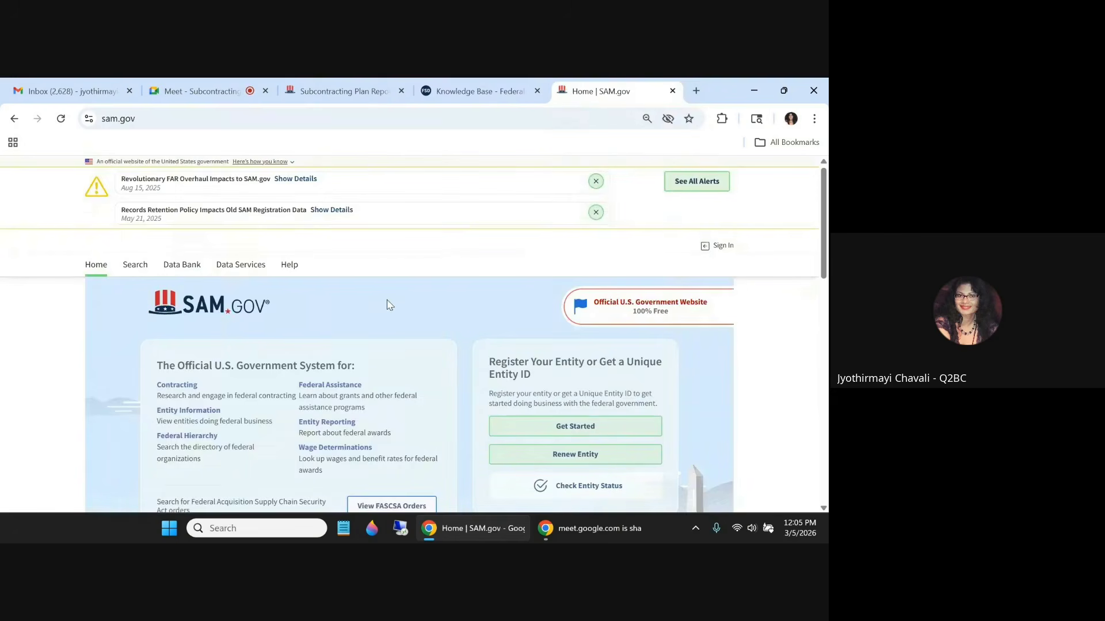
pyautogui.scroll(-1, 377, 282)
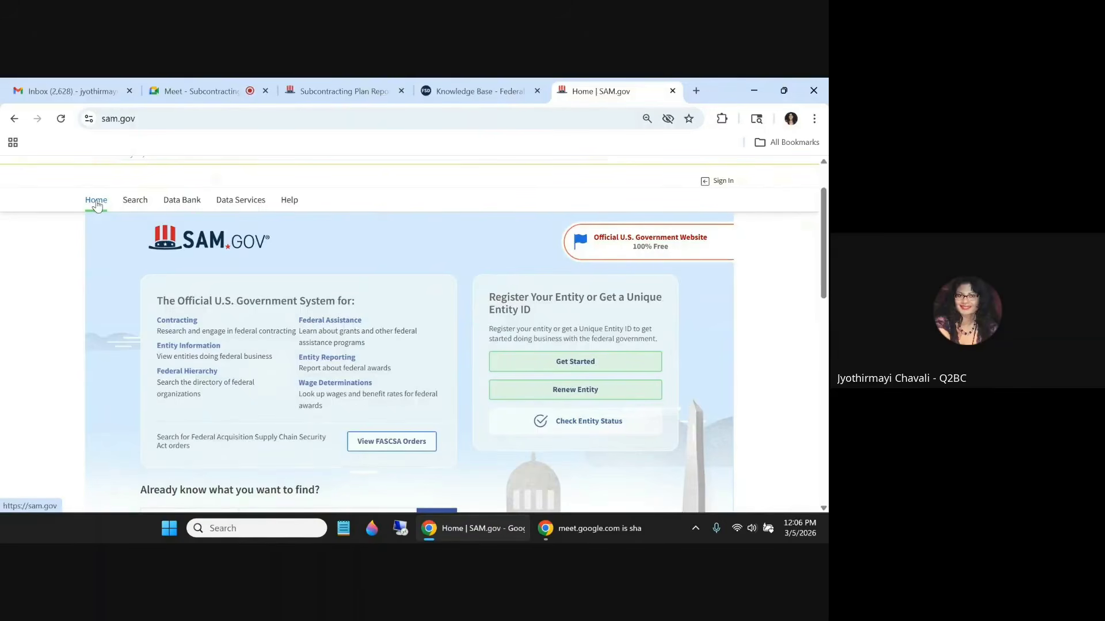
pyautogui.click(132, 202)
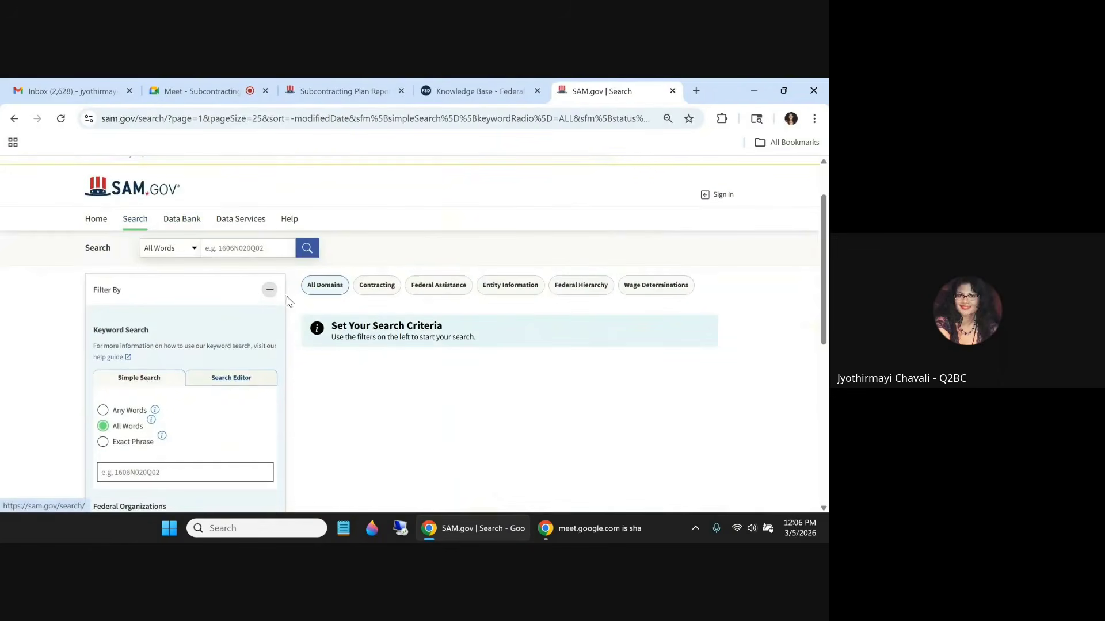
pyautogui.scroll(-1, 405, 346)
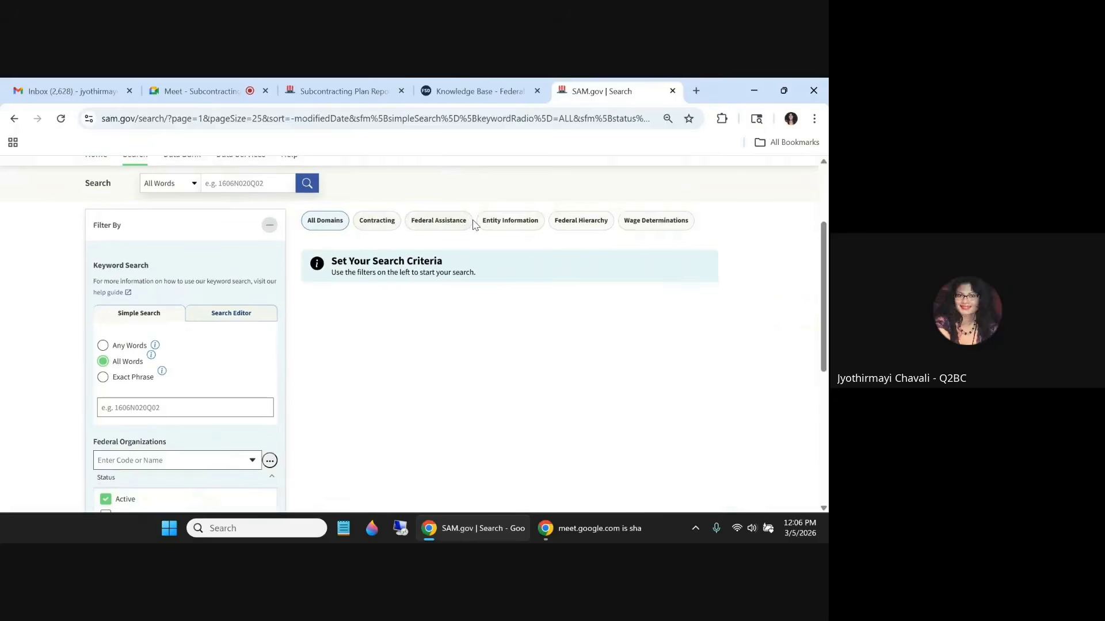
pyautogui.click(377, 224)
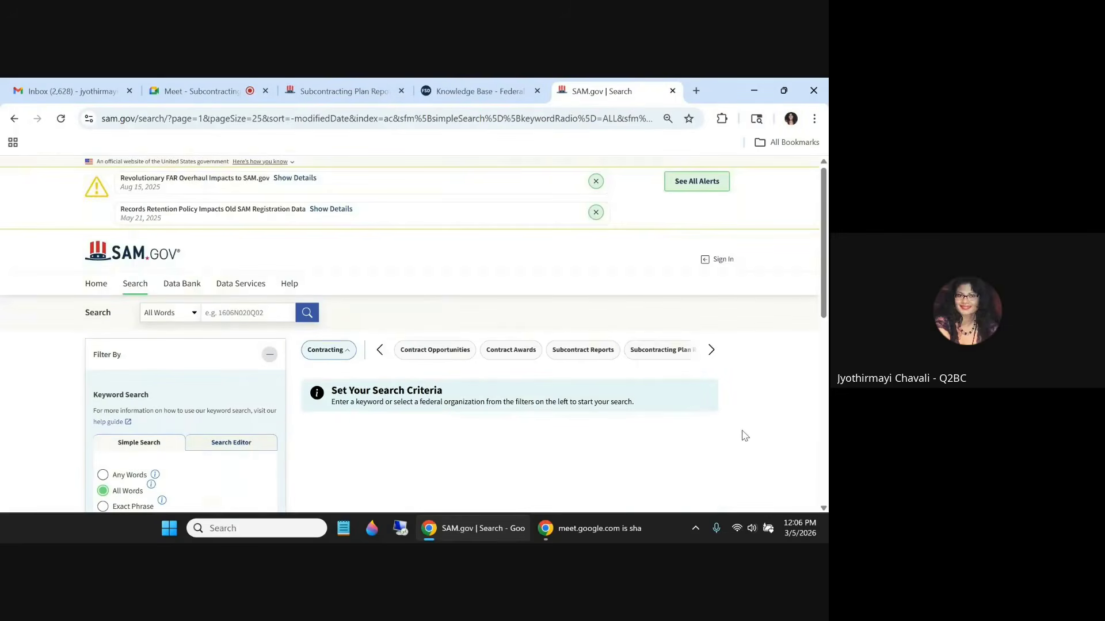
# - Narrow the Contracting search to the Subcontracting Plan Reports sub-domain
pyautogui.scroll(-1, 736, 426)
pyautogui.click(712, 286)
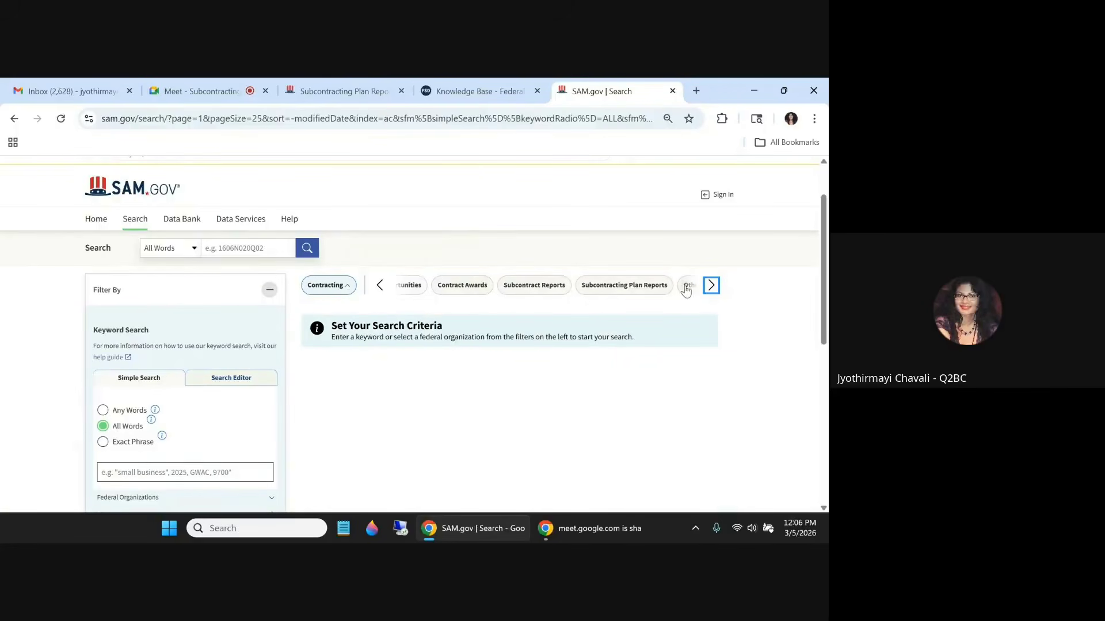
pyautogui.click(713, 287)
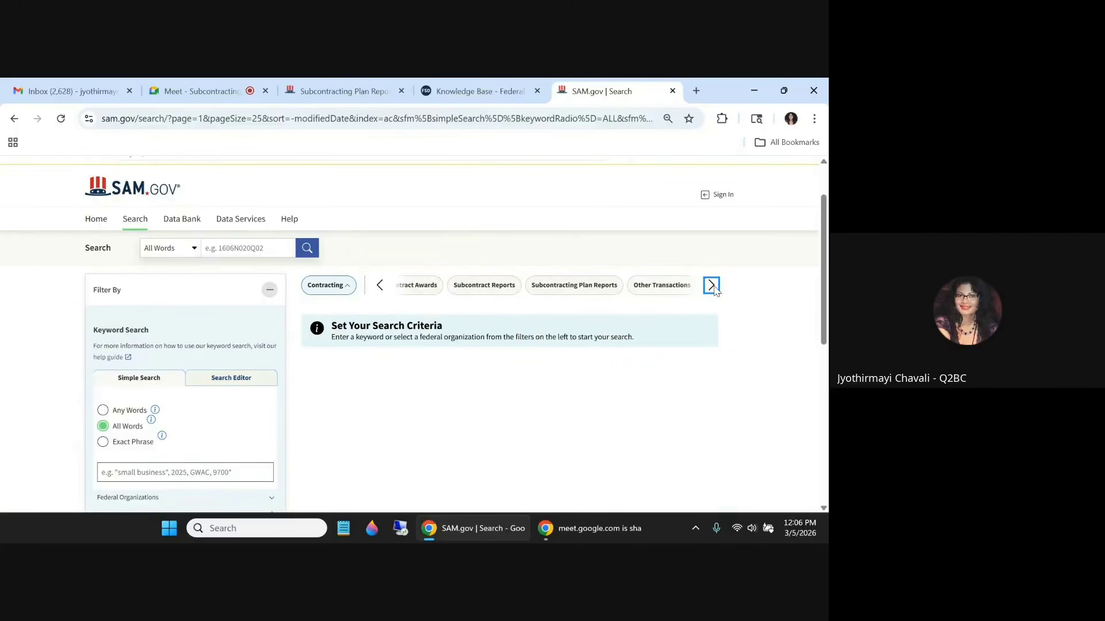
pyautogui.click(565, 291)
pyautogui.scroll(-2, 655, 402)
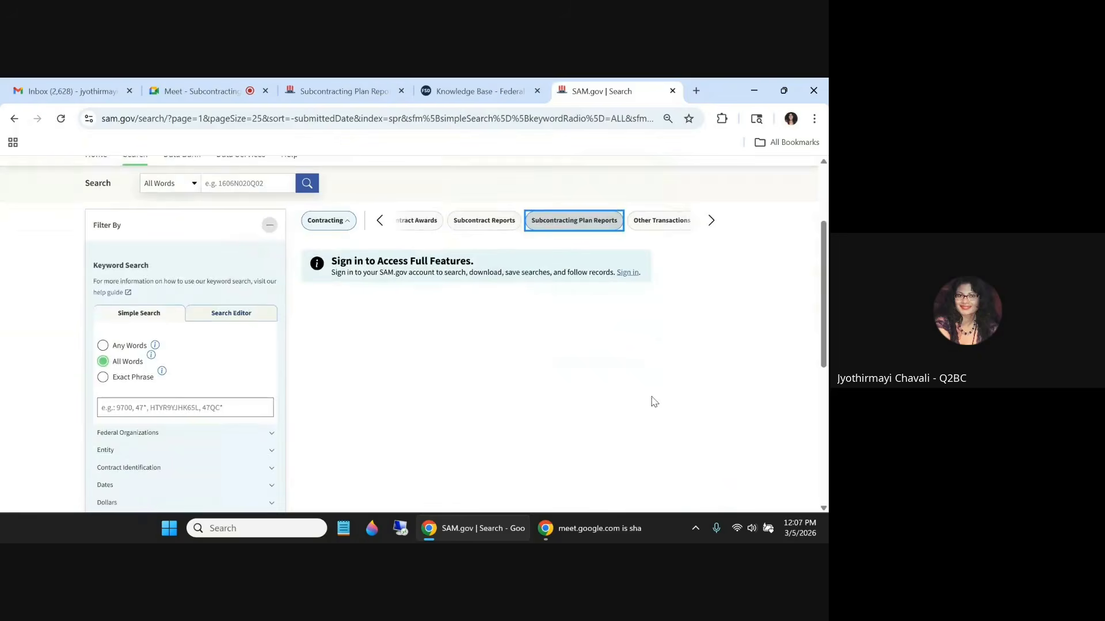
pyautogui.click(648, 384)
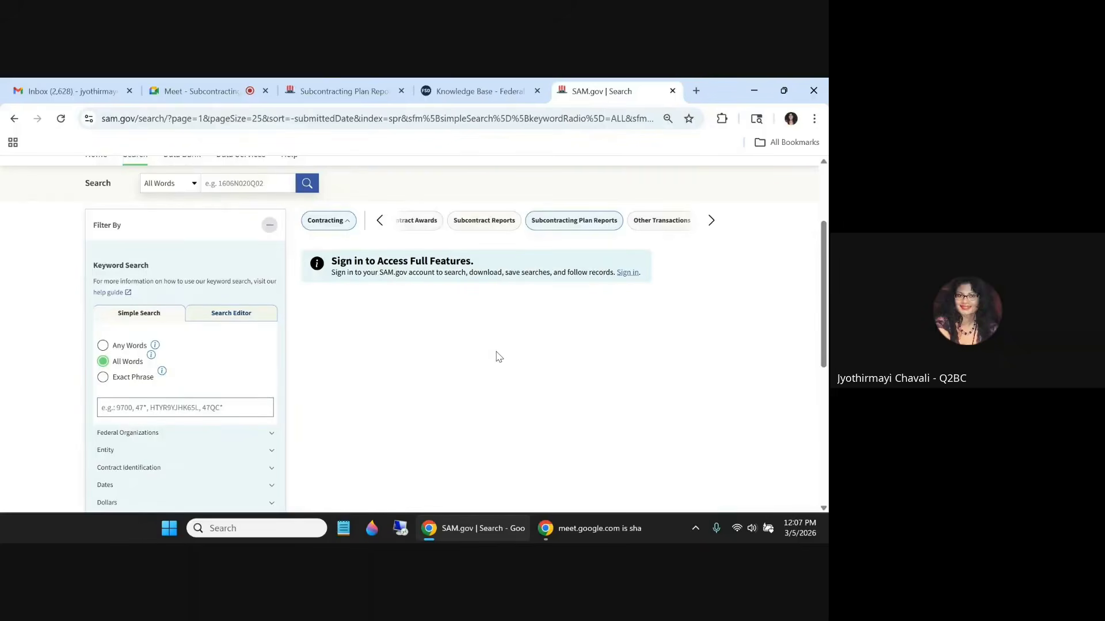
# - Start signing in to SAM.gov and agree to the Terms of Use
pyautogui.scroll(3, 498, 356)
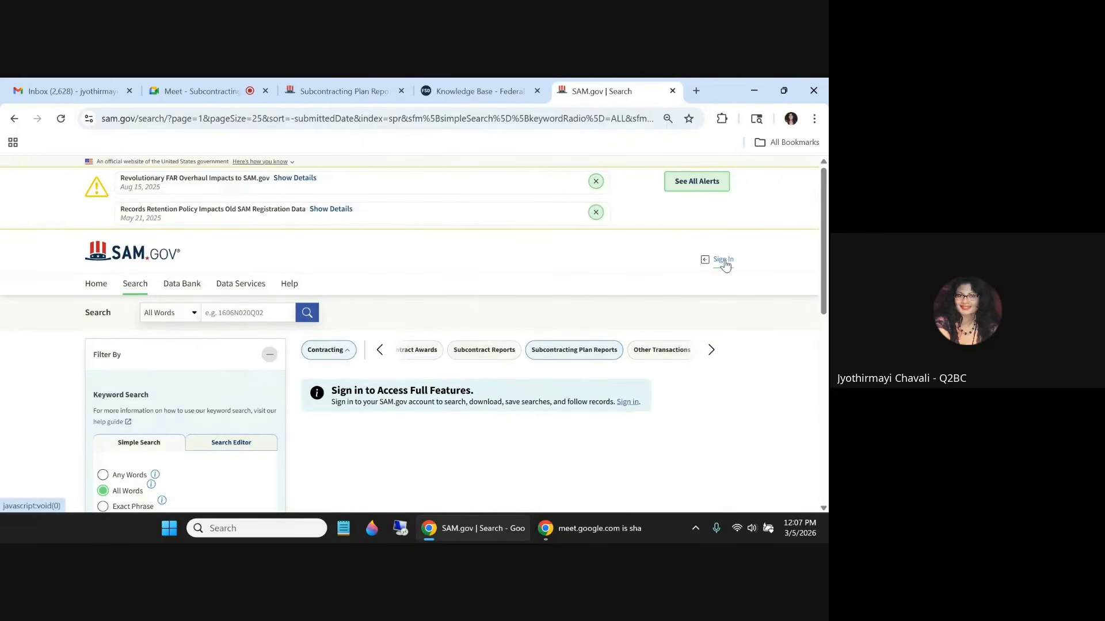
pyautogui.click(724, 261)
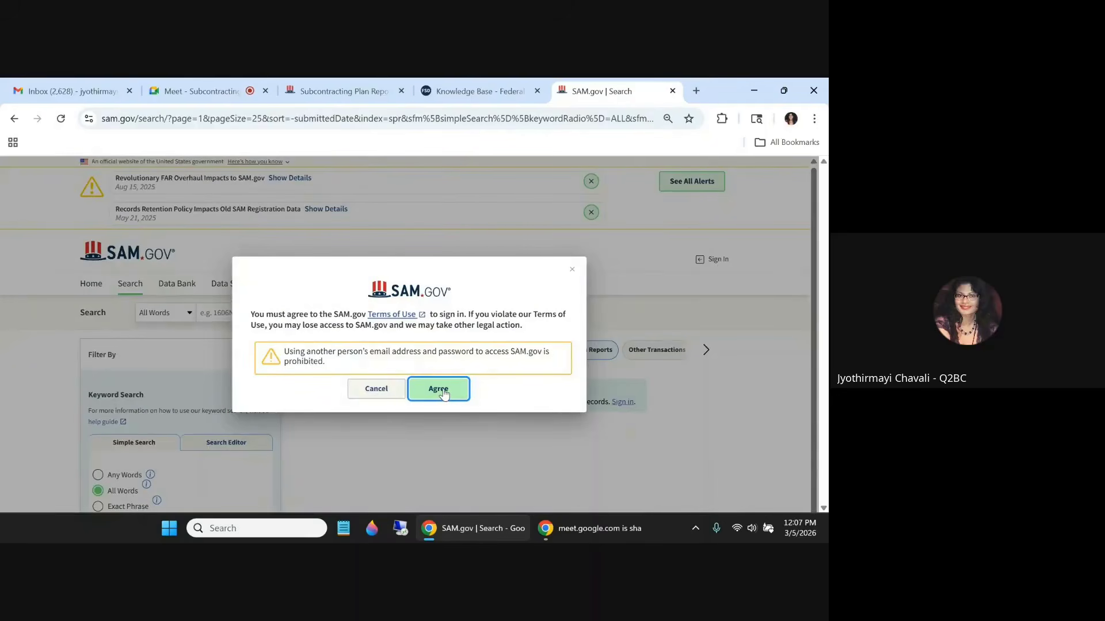
pyautogui.click(443, 393)
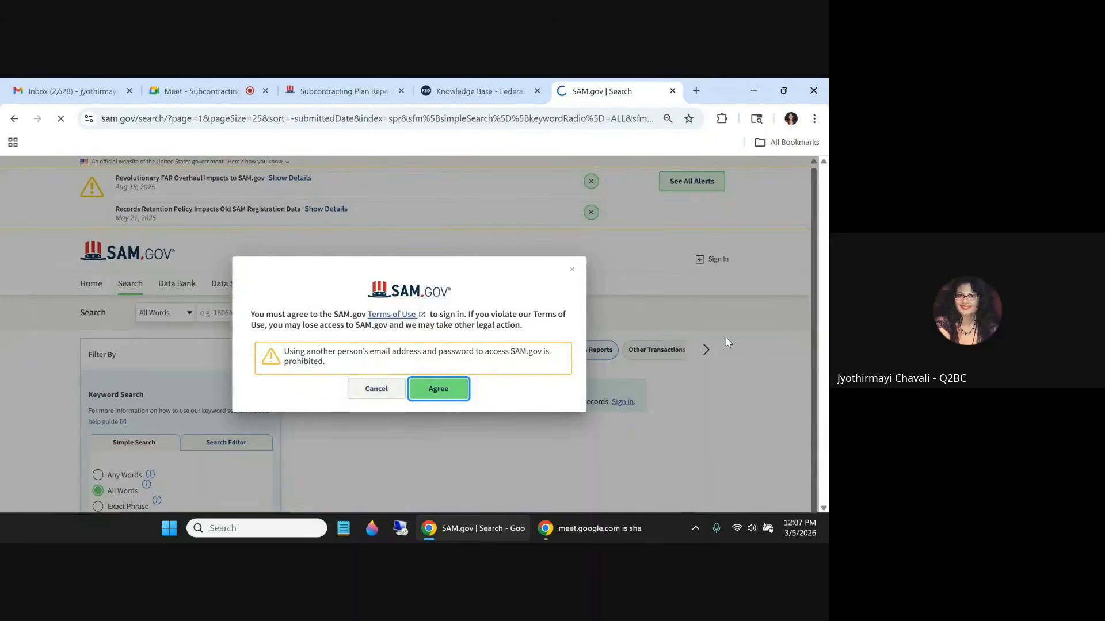
# - Sign in through Login.gov with the government employee ID option
pyautogui.scroll(-2, 677, 341)
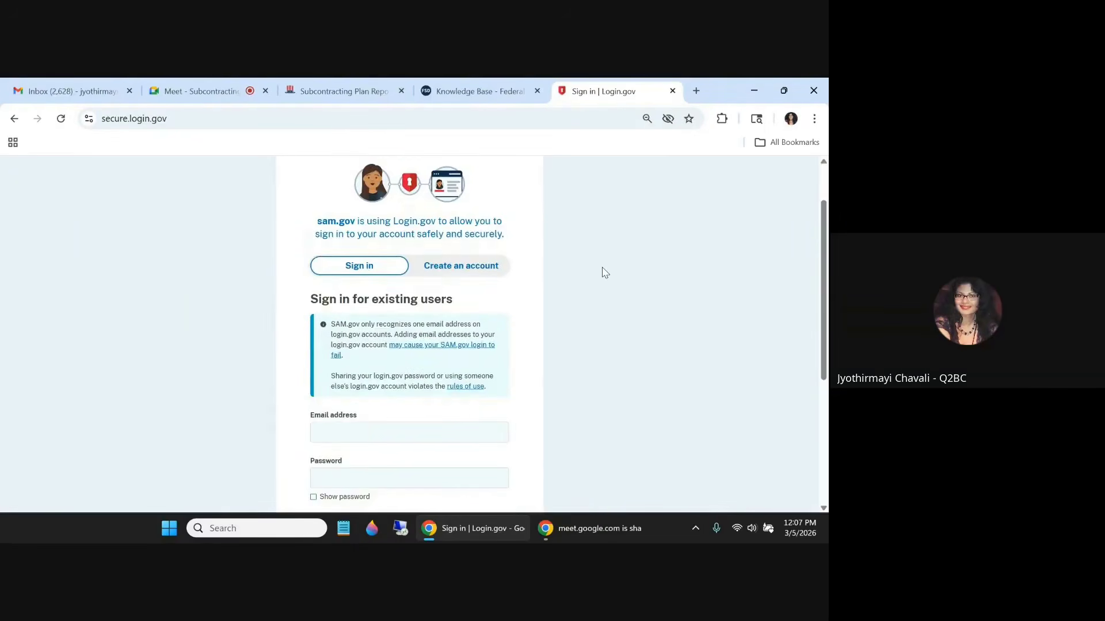
pyautogui.scroll(-1, 604, 273)
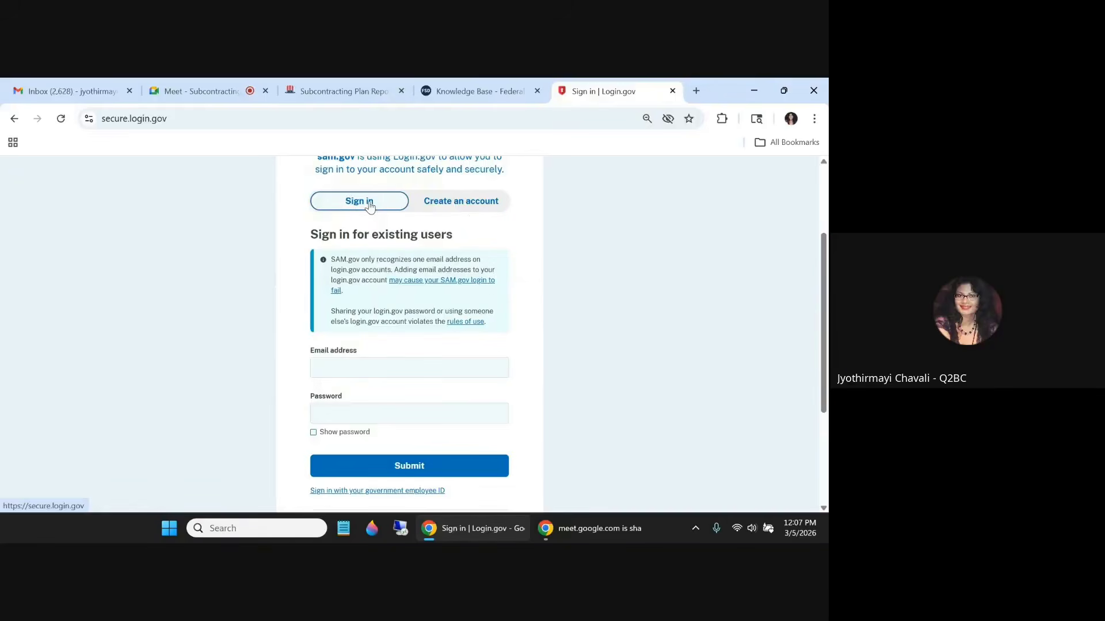
pyautogui.scroll(-1, 439, 309)
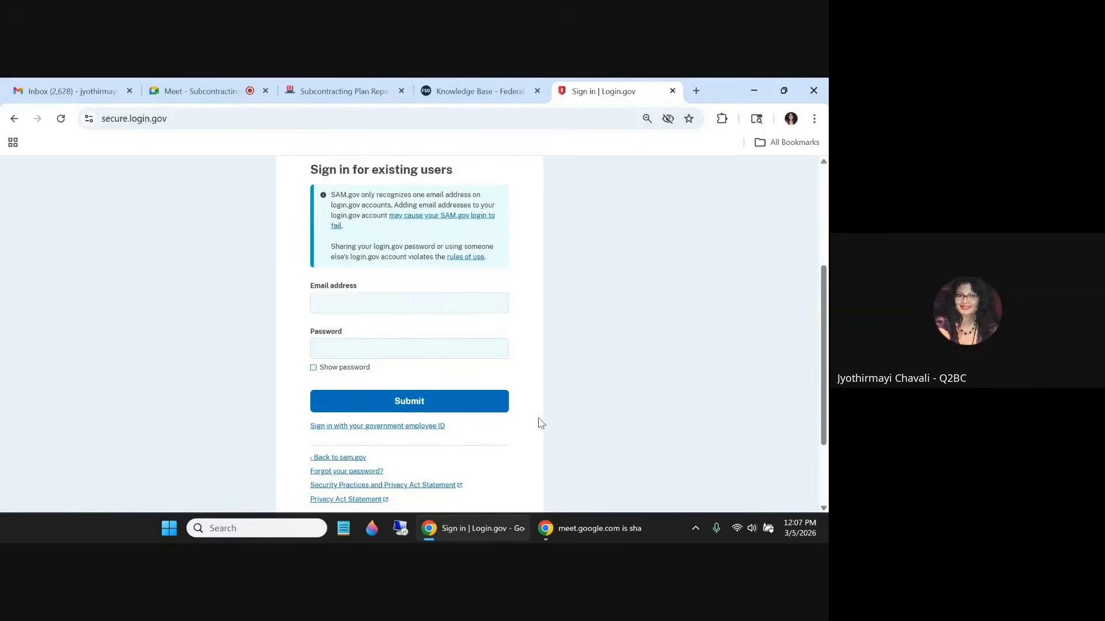
pyautogui.scroll(-2, 535, 422)
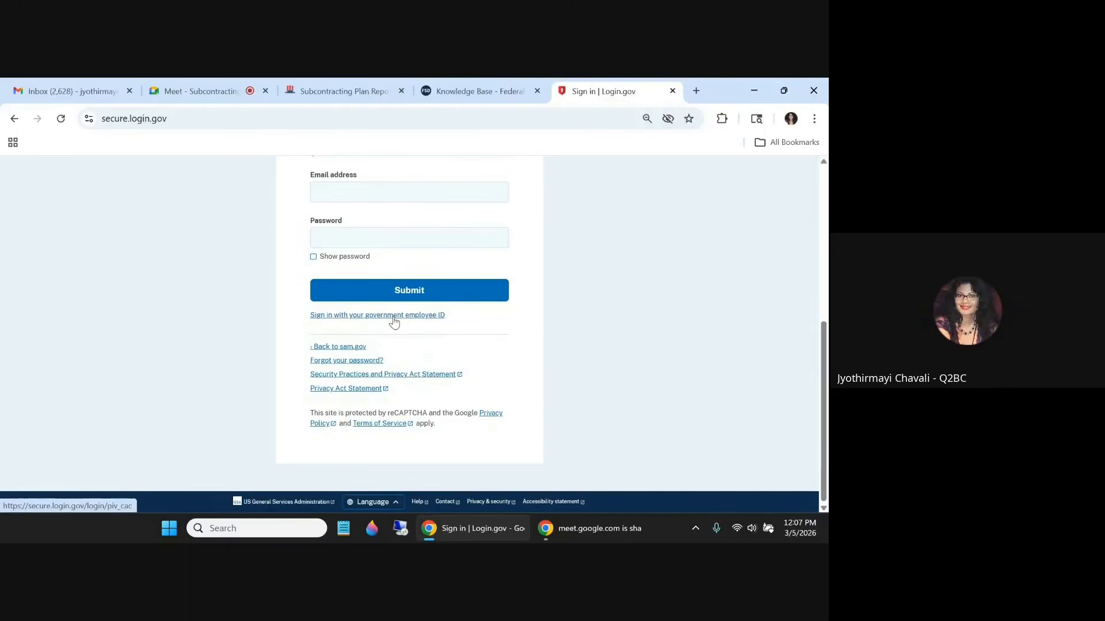
pyautogui.click(393, 316)
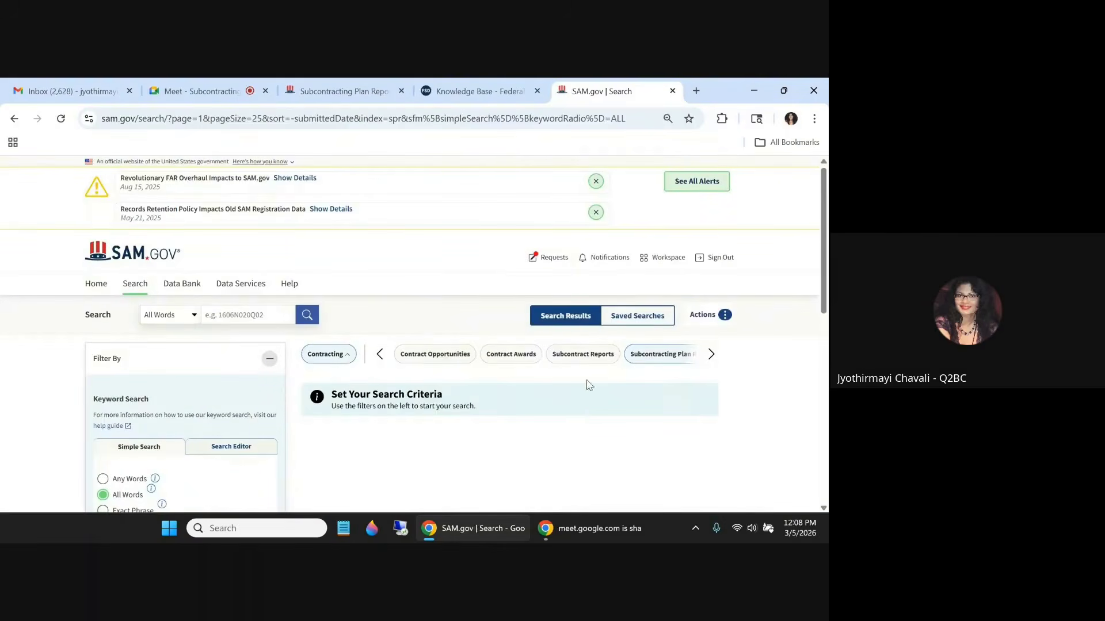
# - Try the Any Words, All Words and Exact Phrase modes of the simple keyword search and read their explanations
pyautogui.scroll(-3, 581, 403)
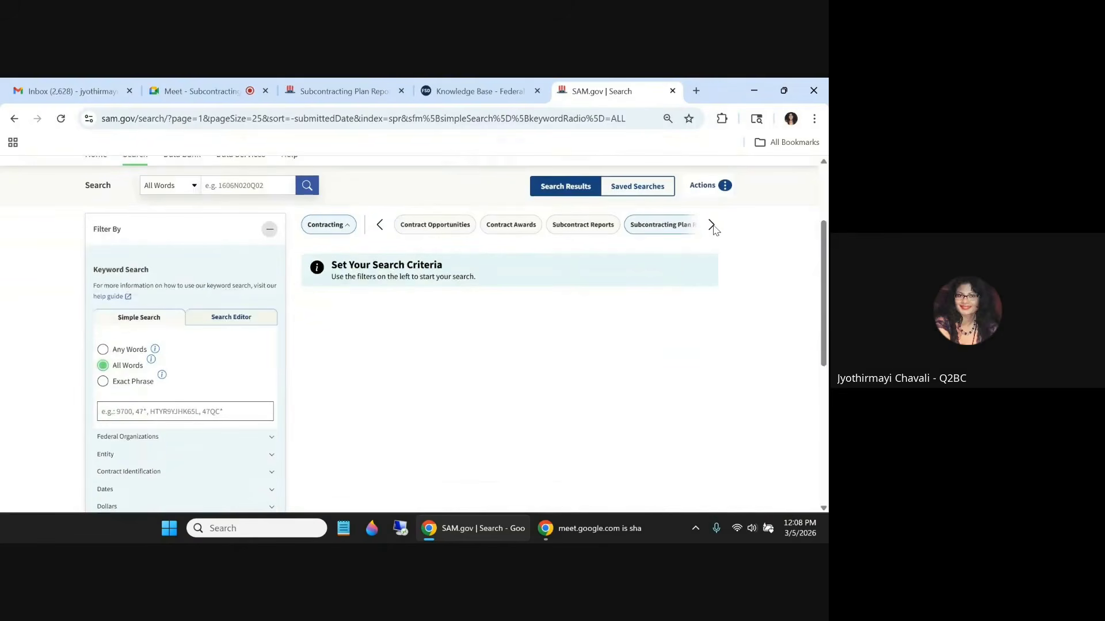
pyautogui.click(712, 225)
pyautogui.click(712, 225)
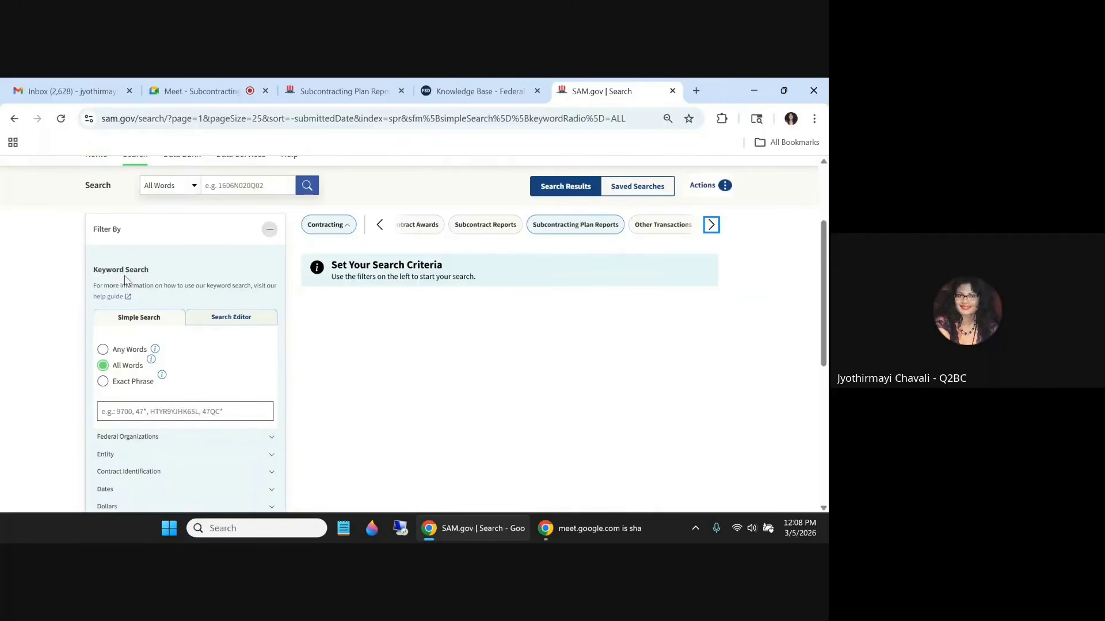
pyautogui.scroll(-1, 104, 352)
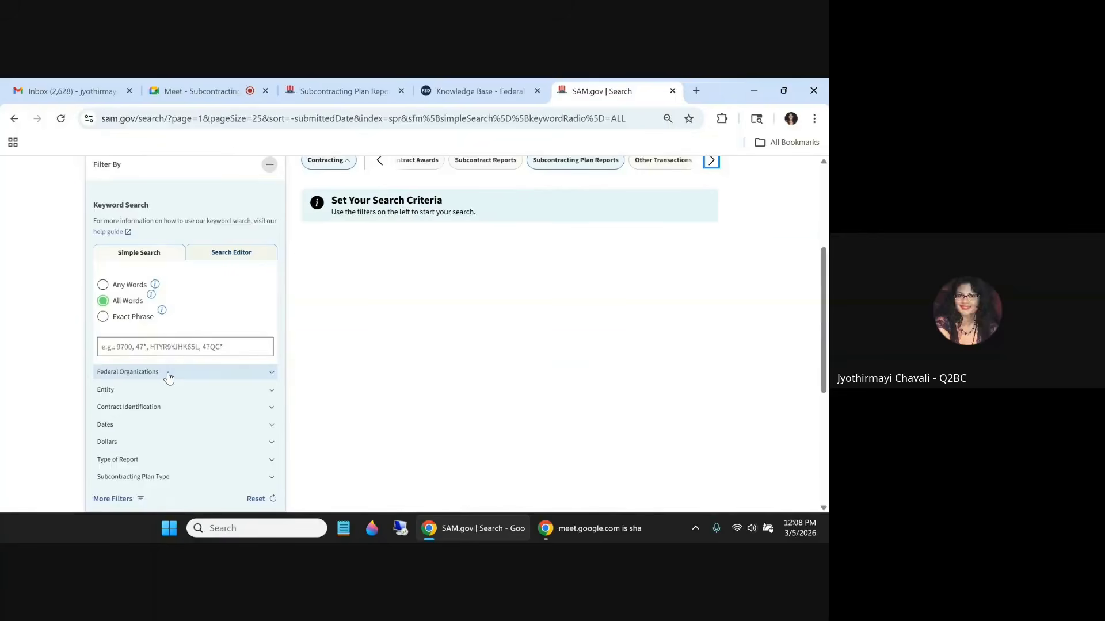
pyautogui.click(103, 286)
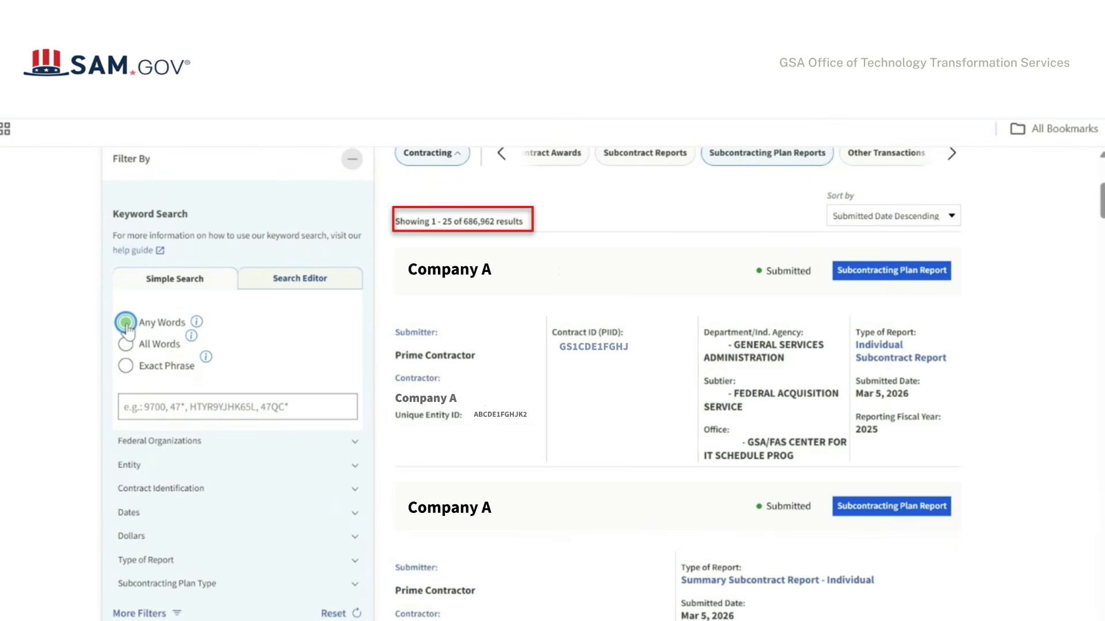
pyautogui.moveTo(197, 322)
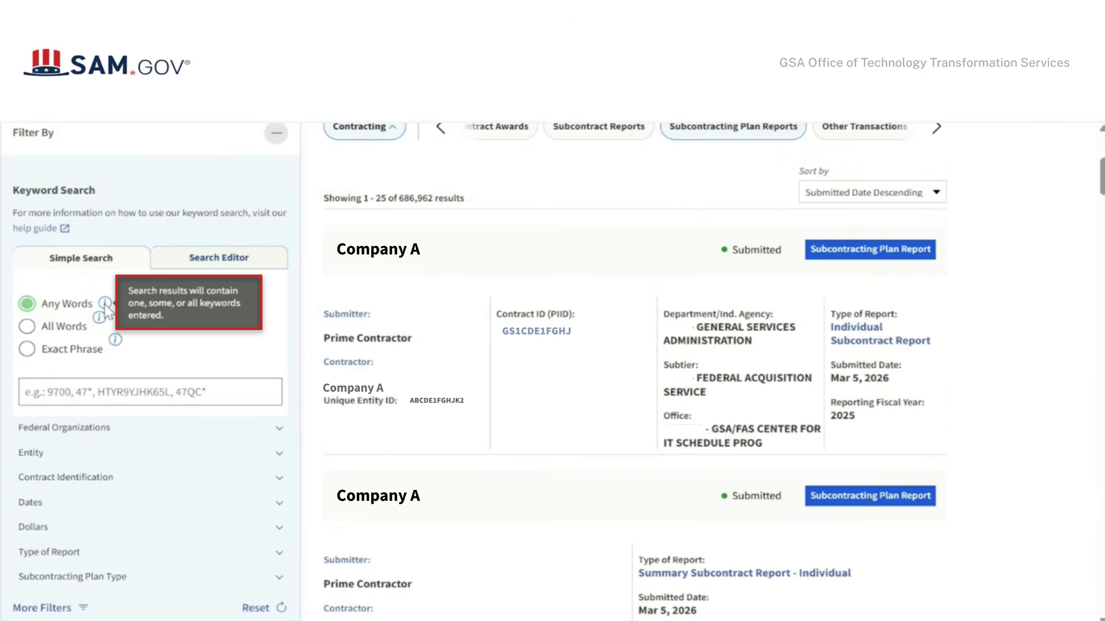
pyautogui.click(86, 327)
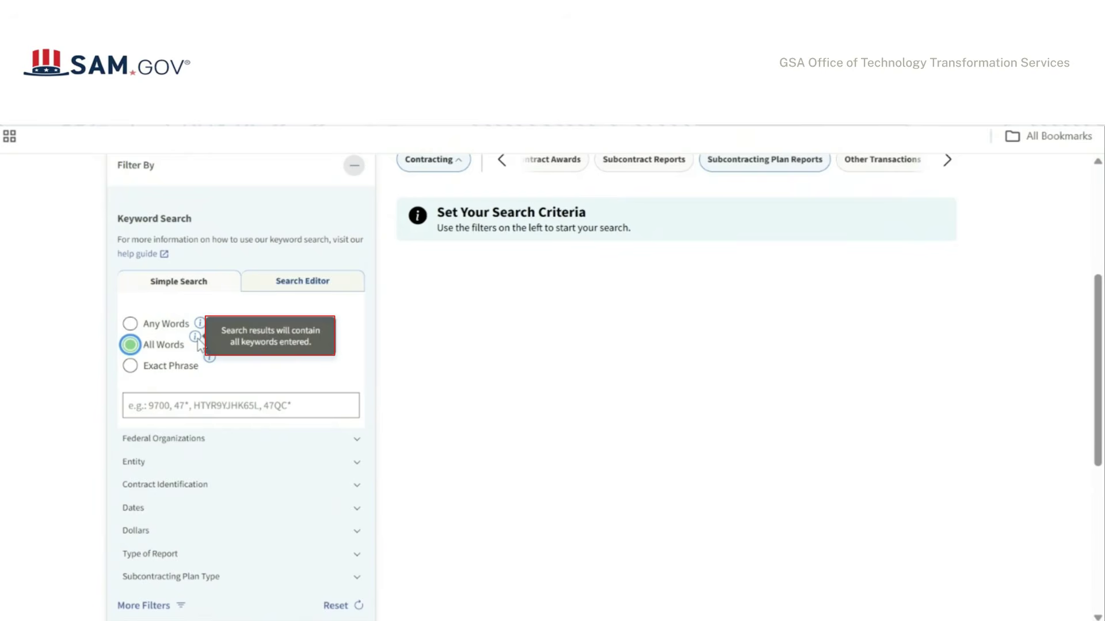
pyautogui.click(209, 357)
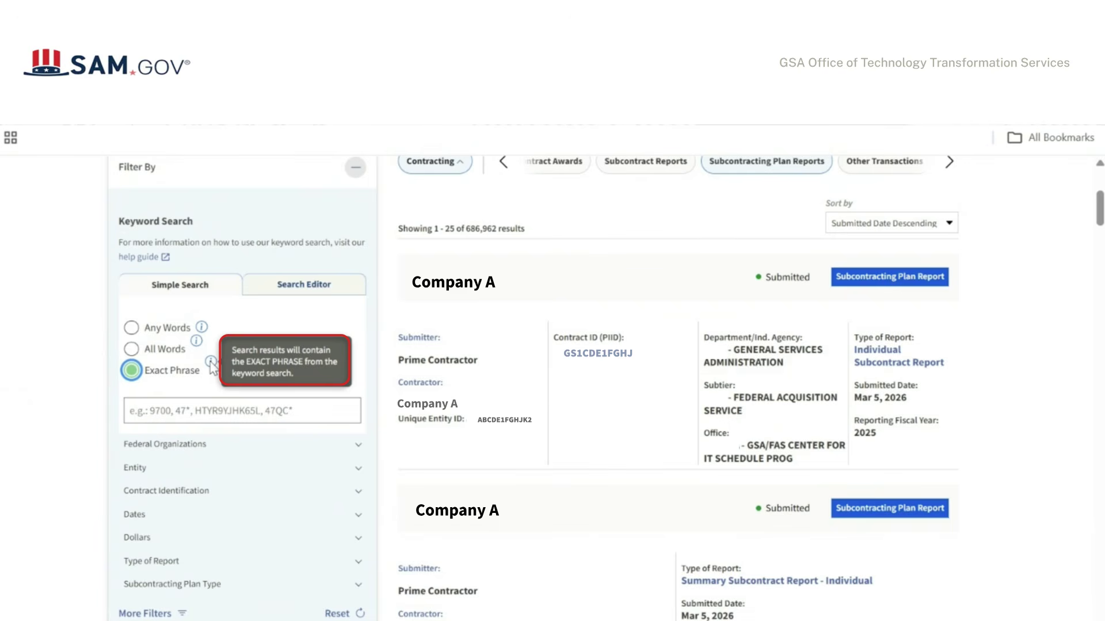
# - Switch the keyword search to the Search Editor and expand the Federal Organizations filter
pyautogui.scroll(-2, 248, 287)
pyautogui.click(278, 206)
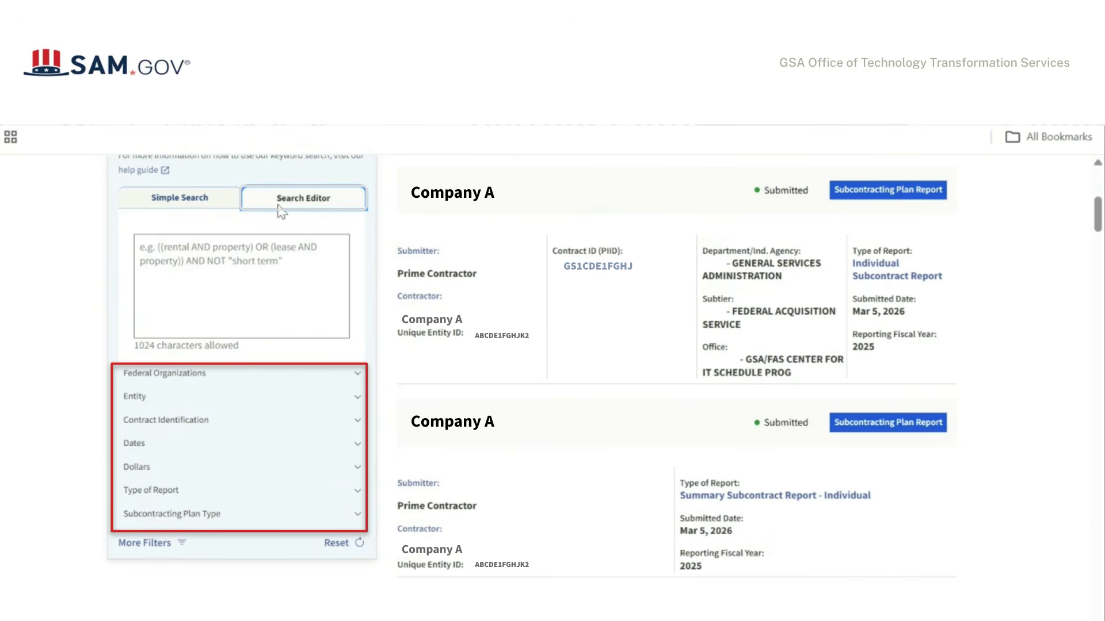
pyautogui.click(358, 284)
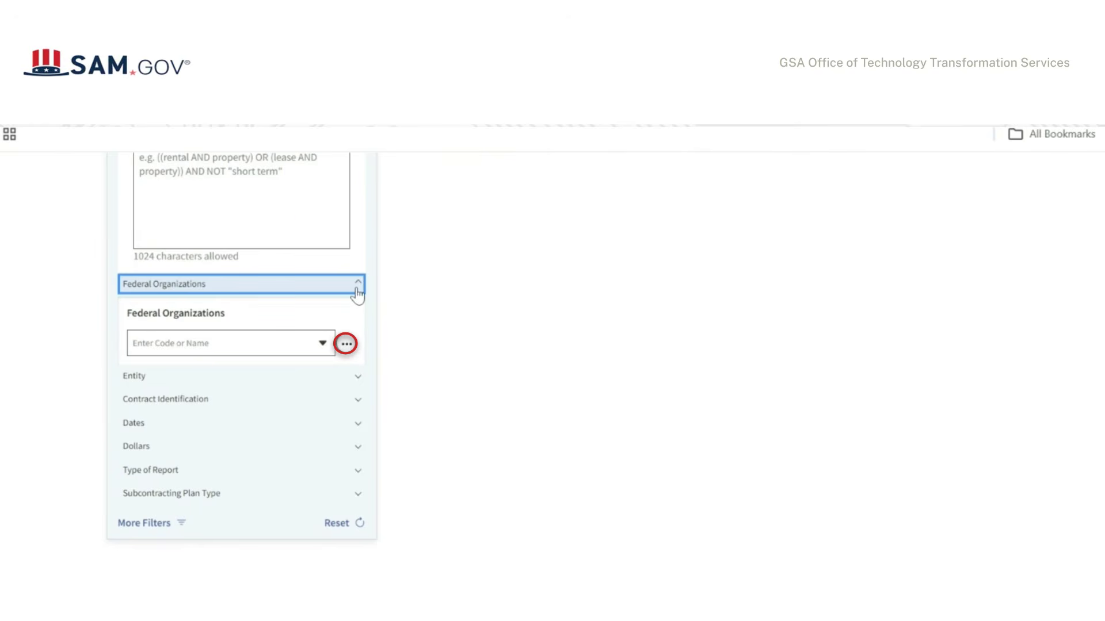
pyautogui.click(346, 343)
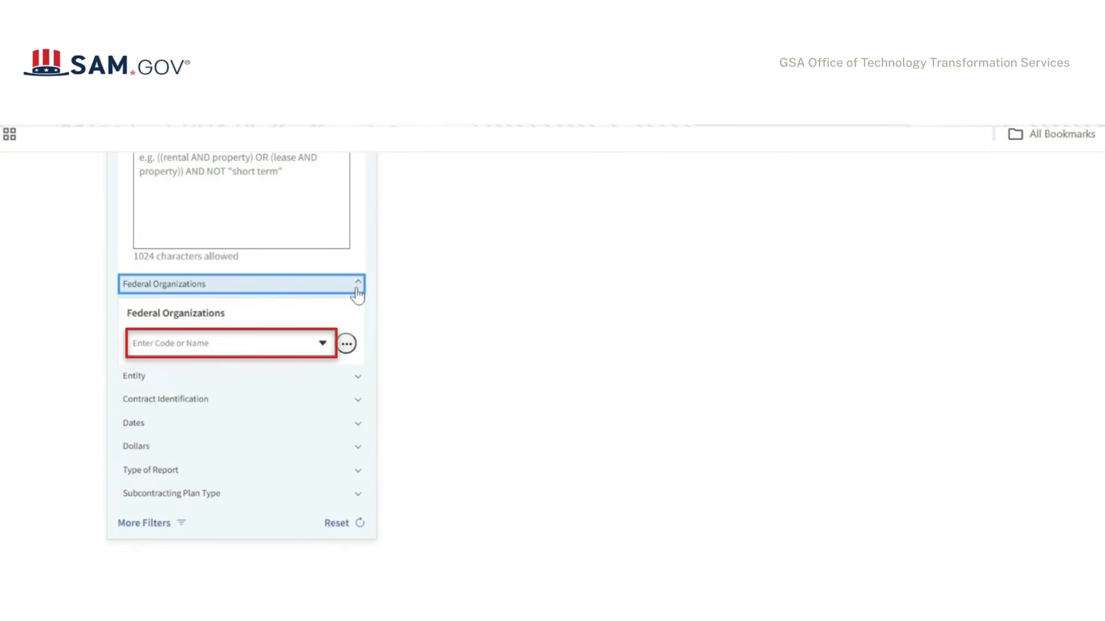
# - Try filtering the reports by federal organization code 9700 and by a Unique Entity ID of ABC
pyautogui.click(191, 343)
pyautogui.write('9700')
pyautogui.click(358, 377)
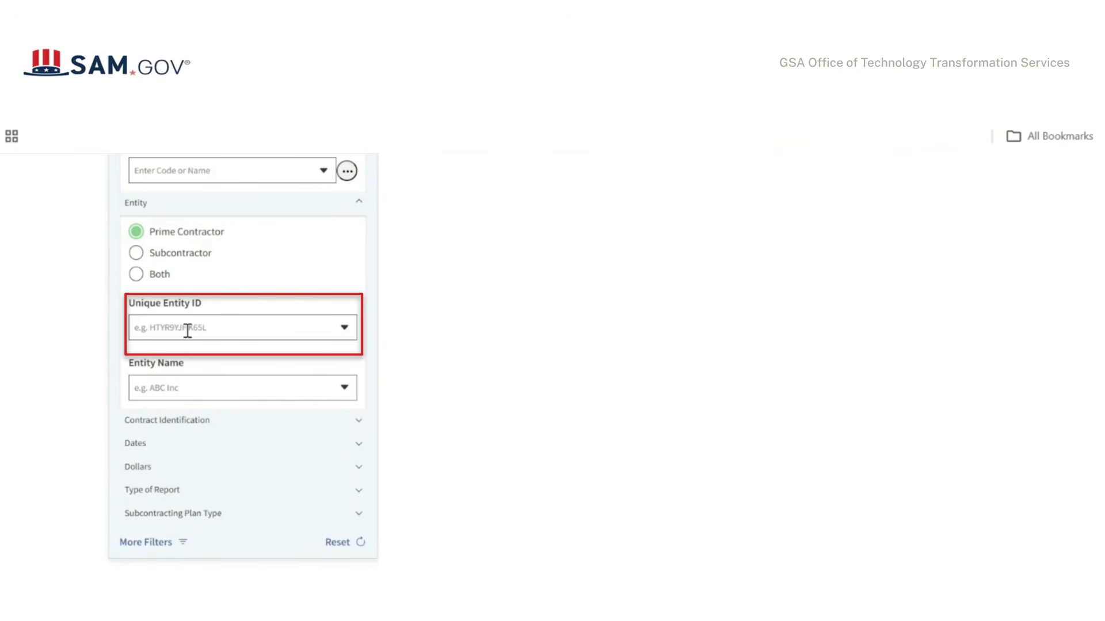
pyautogui.click(187, 327)
pyautogui.write('ABC')
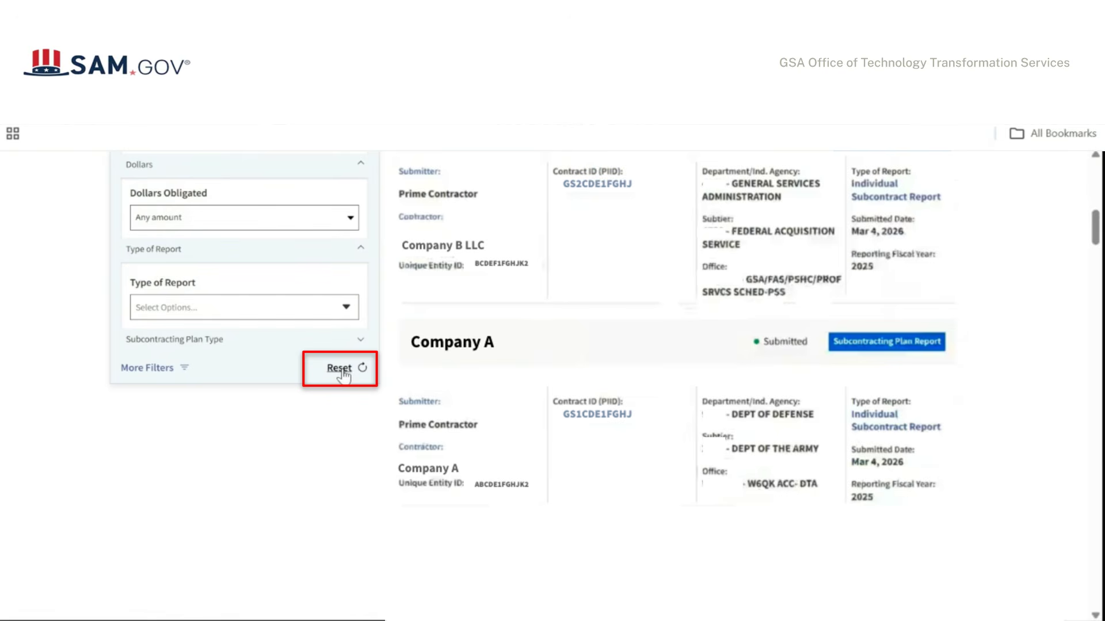
# - Reset all search filters and select DOD Comprehensive as the type of report
pyautogui.click(341, 369)
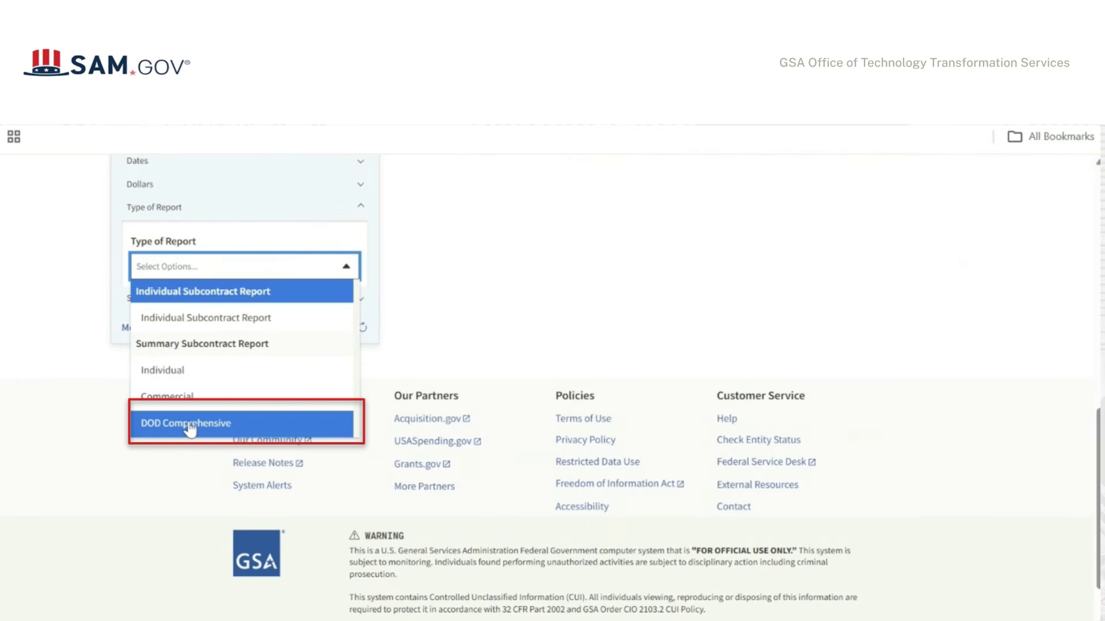
pyautogui.click(190, 429)
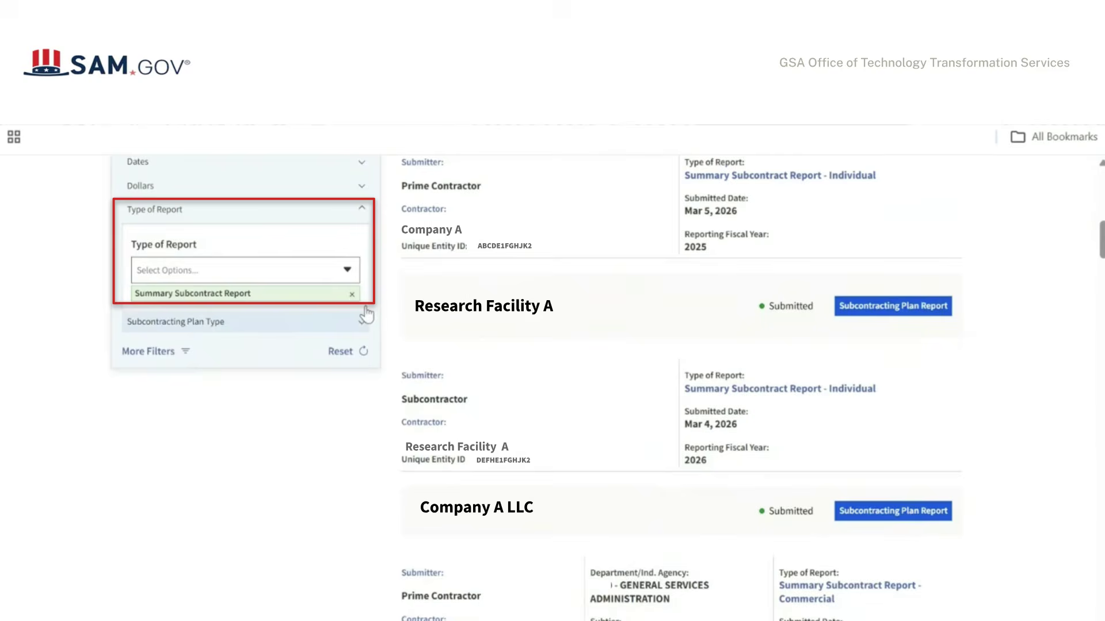
# - Expand the Subcontracting Plan Type filter and examine its list of plan types
pyautogui.click(363, 320)
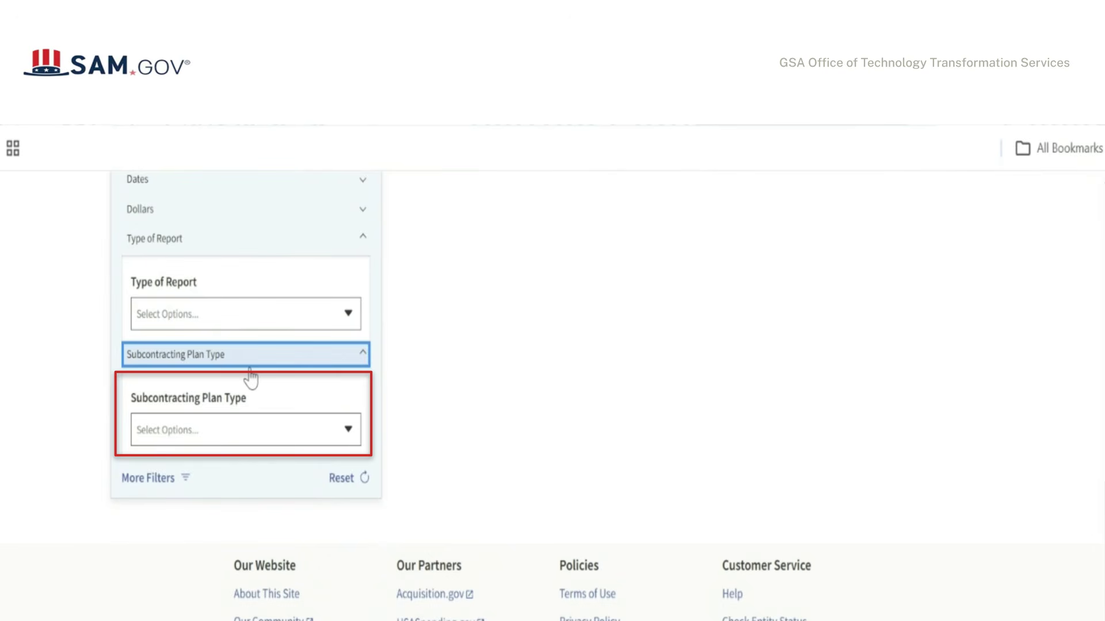
pyautogui.click(173, 430)
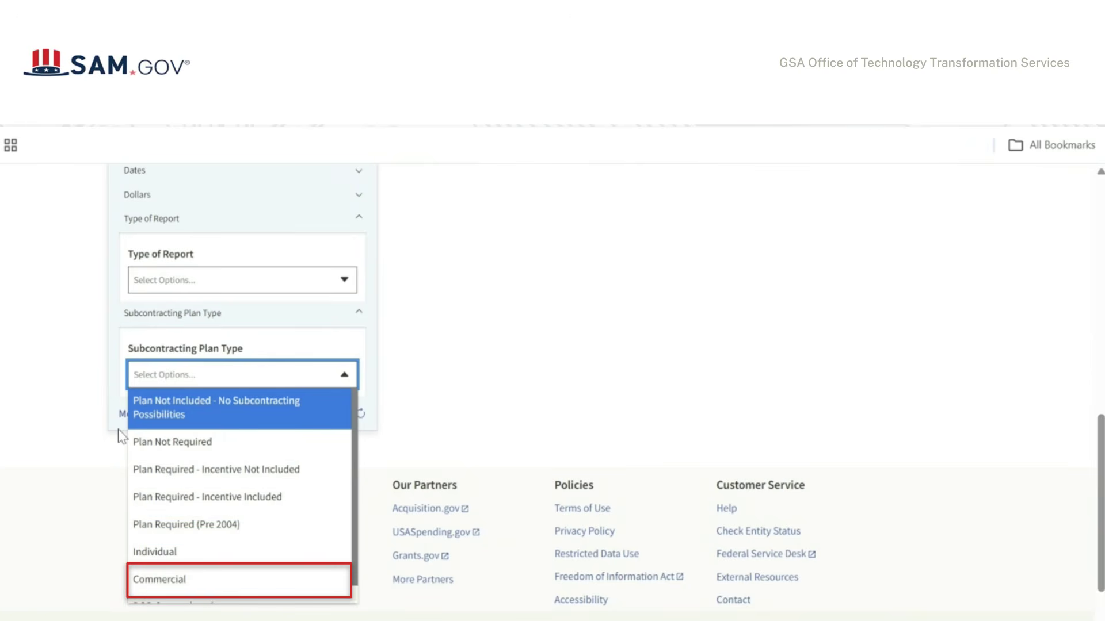
pyautogui.scroll(-1, 179, 573)
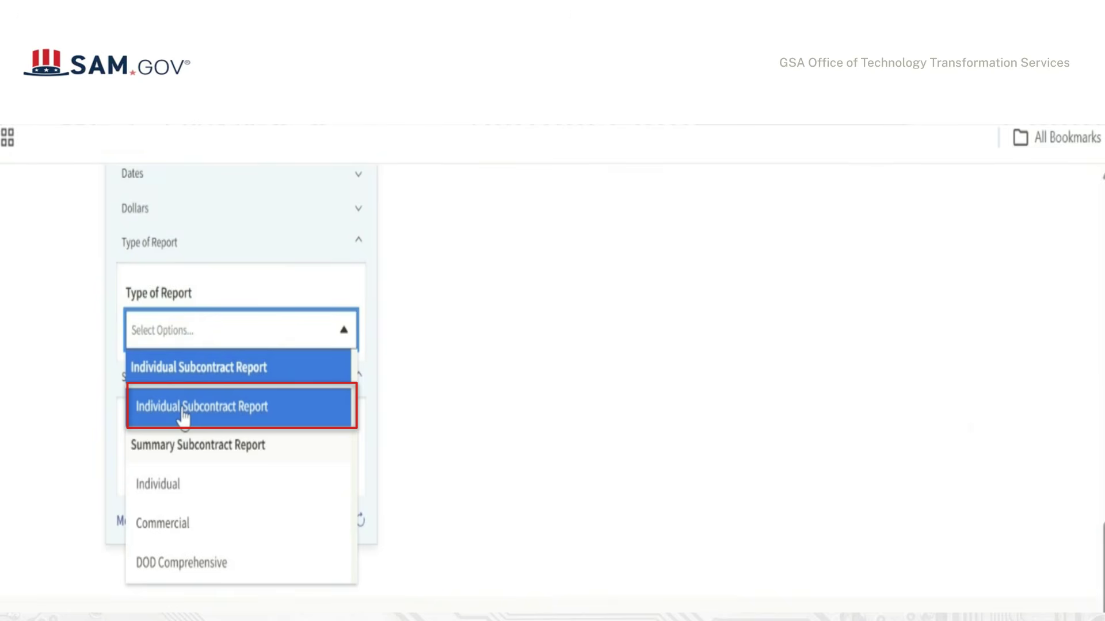
# - Filter the type of report by Individual Subcontract Report and by the DOD Comprehensive summary report
pyautogui.click(183, 409)
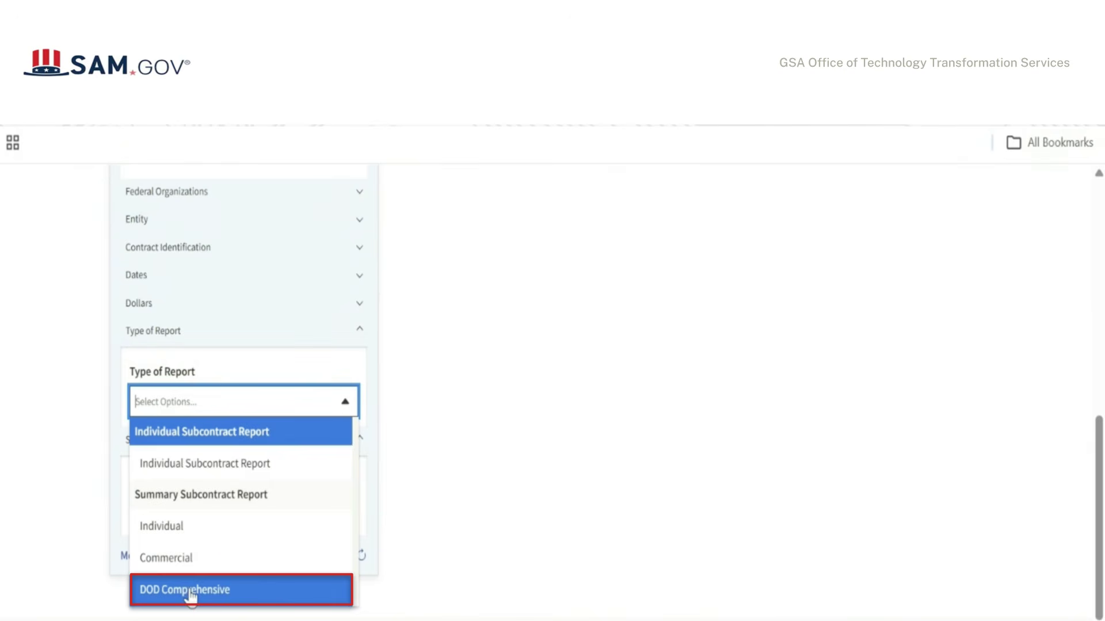
pyautogui.click(191, 592)
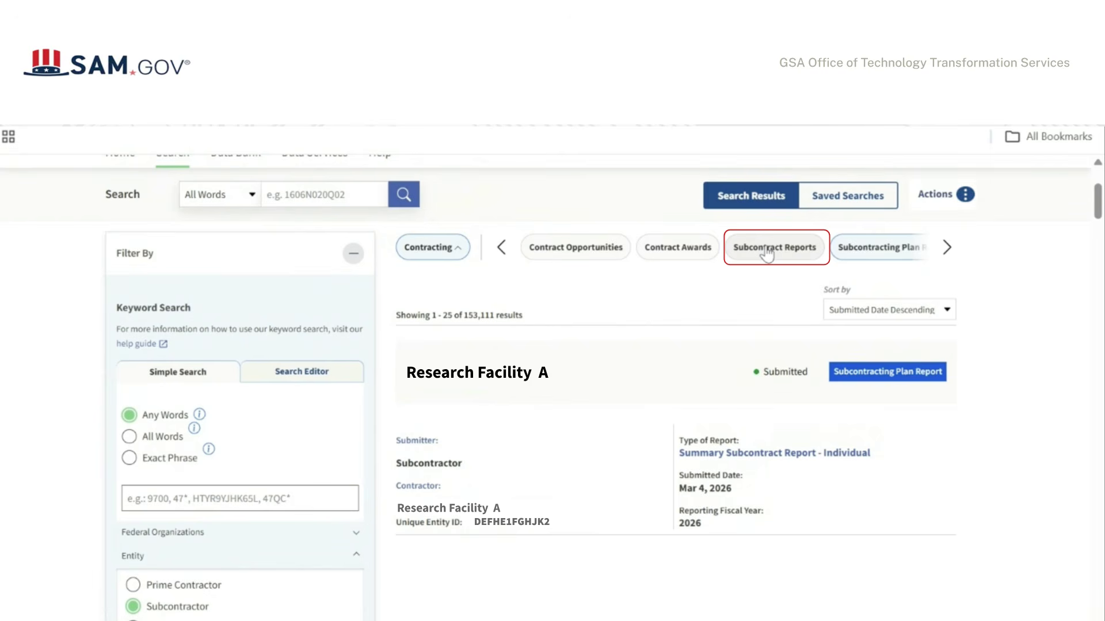
# - Sort the Subcontracting Plan Report results by Relevance and show the actions available for the search
pyautogui.scroll(-3, 713, 326)
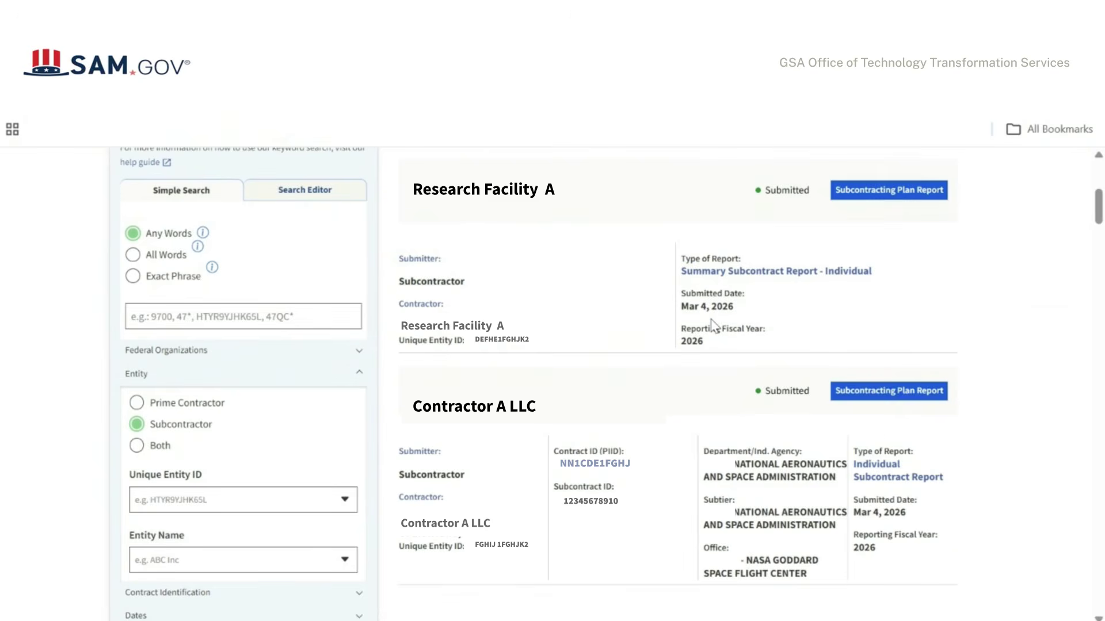
pyautogui.scroll(3, 713, 325)
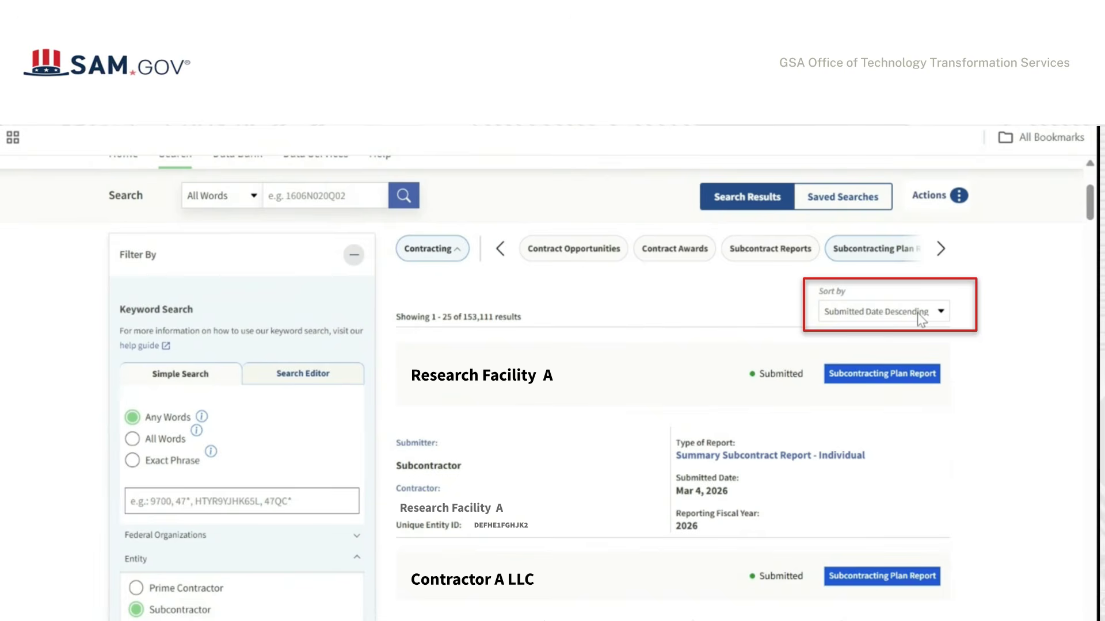
pyautogui.click(921, 317)
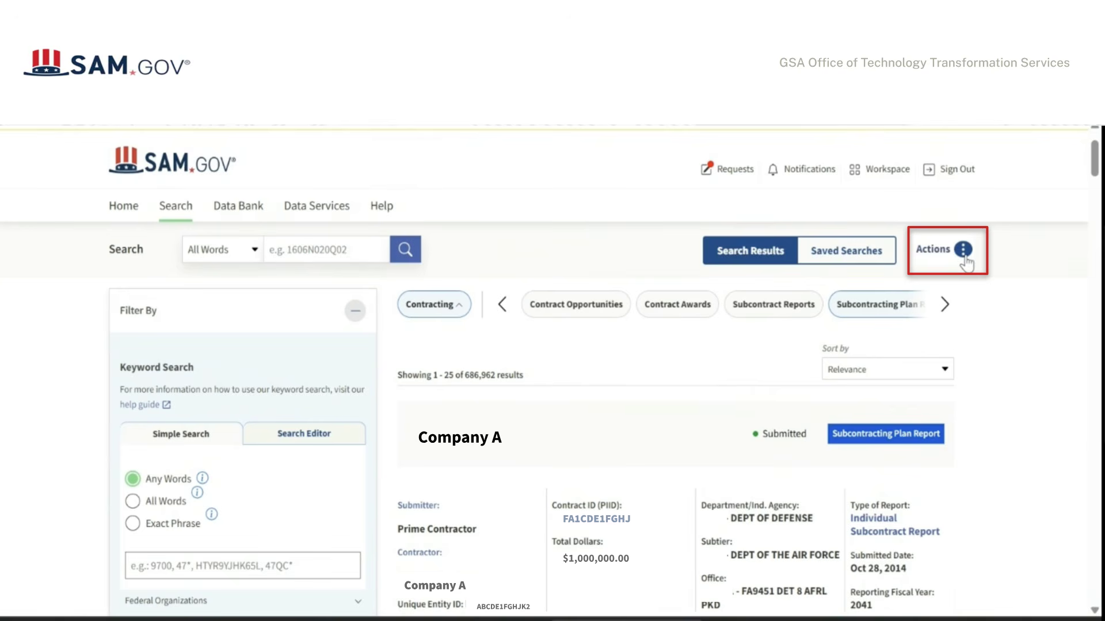
pyautogui.click(963, 254)
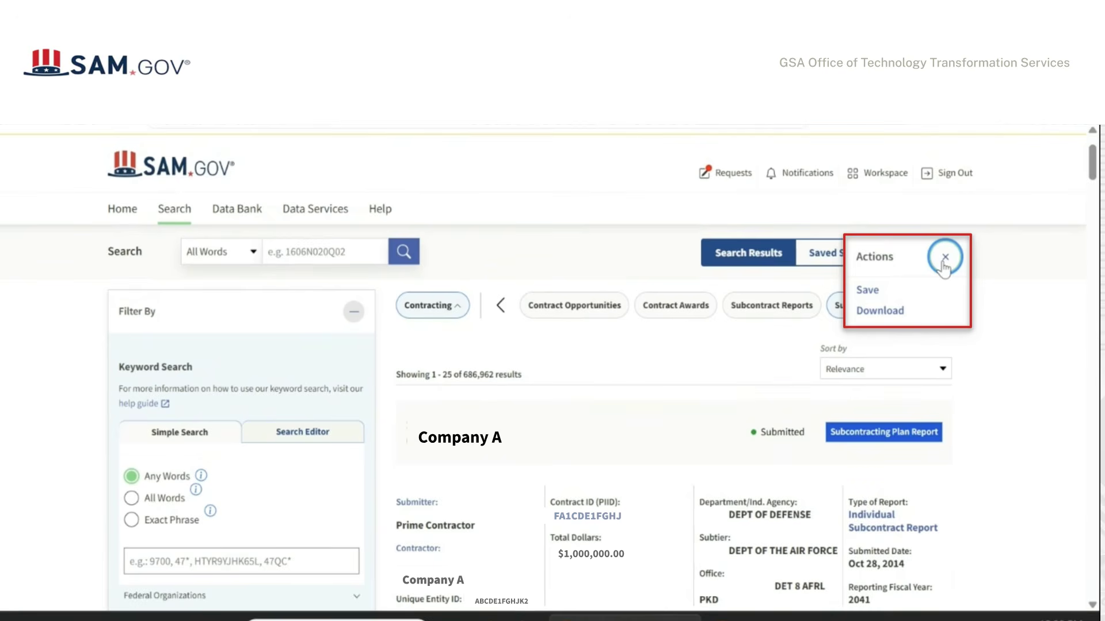